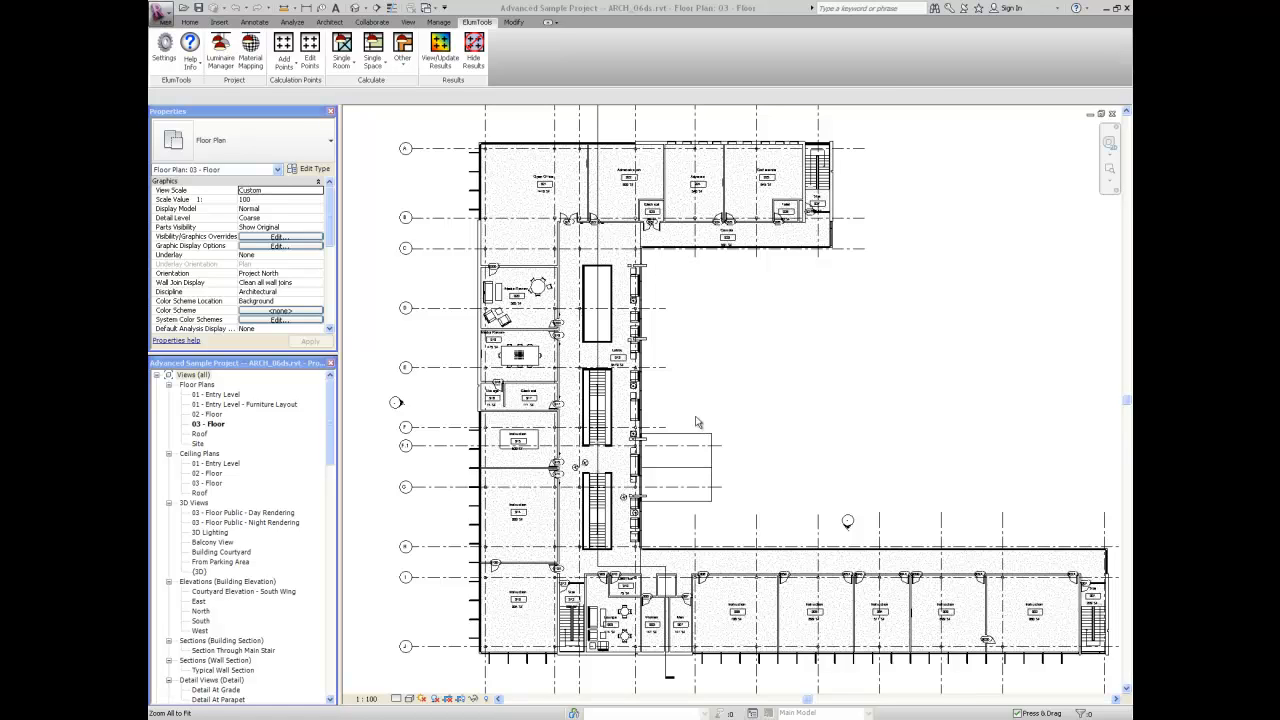
Step: Examine the shading graphics and render appearance of the Carpet (1) material in the project's Materials dialog
{"action": "left_click", "coordinate": [438, 22]}
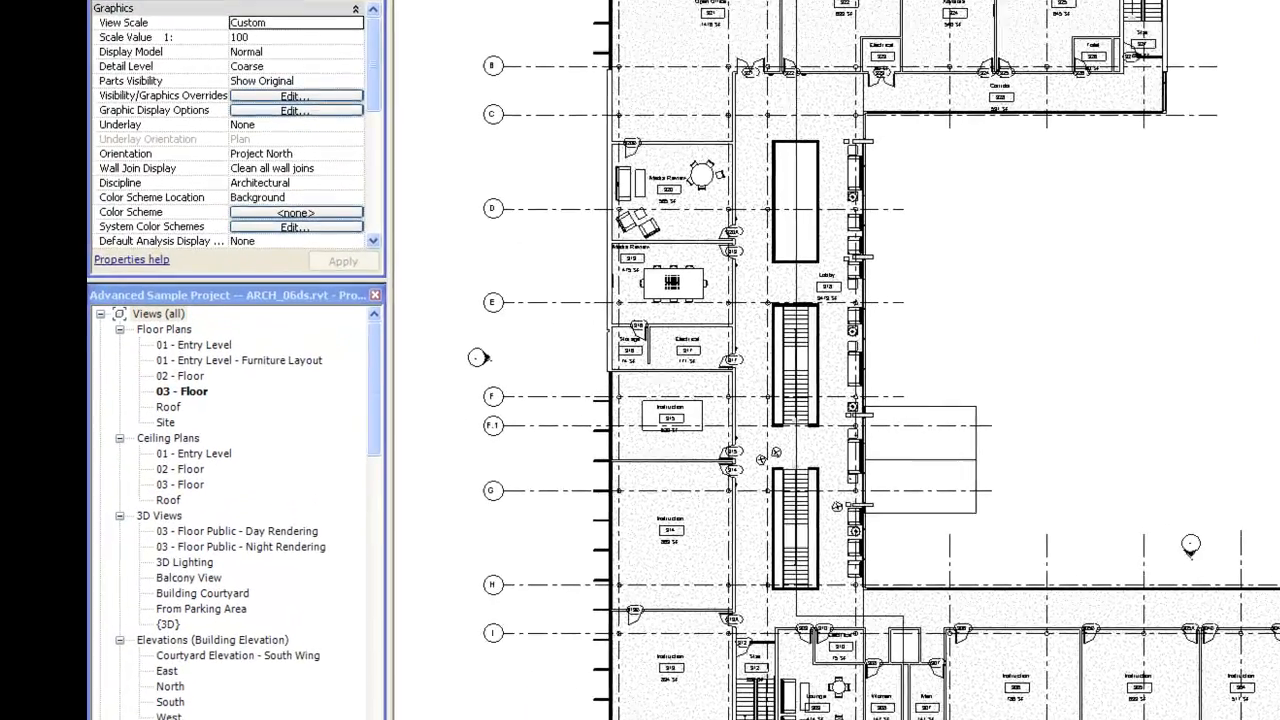
{"action": "left_click", "coordinate": [285, 8]}
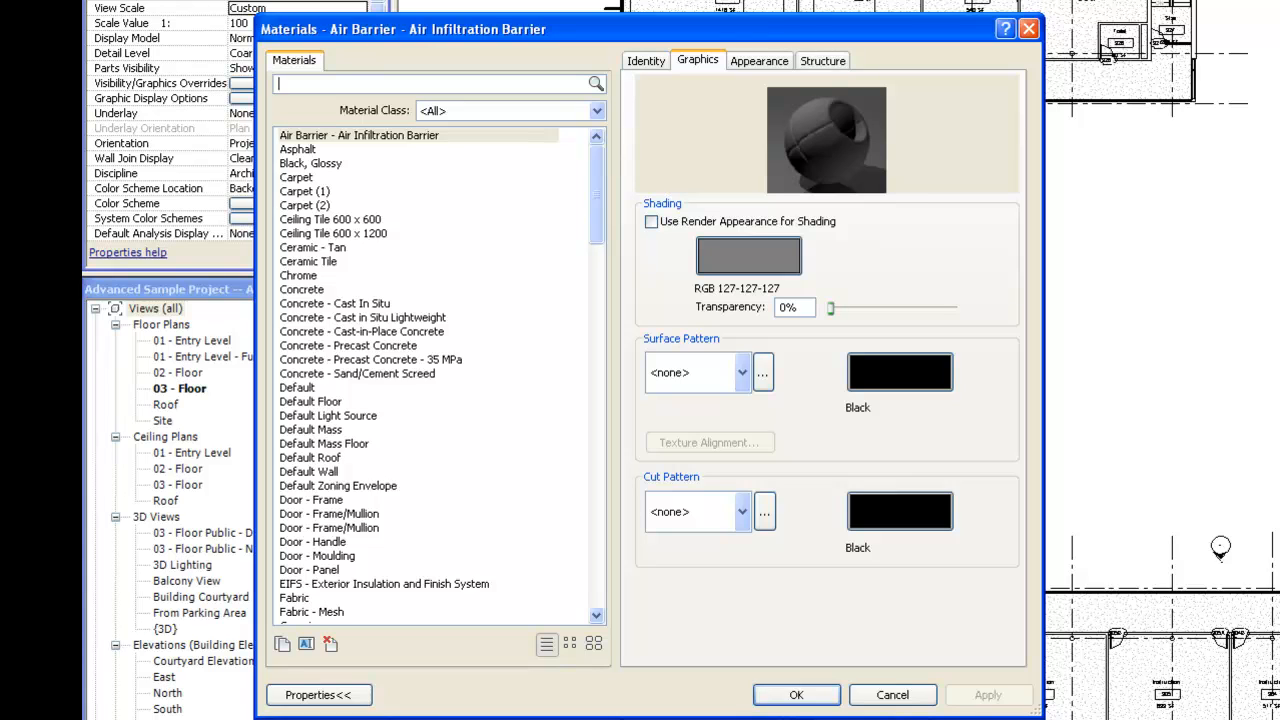
{"action": "left_click", "coordinate": [326, 192]}
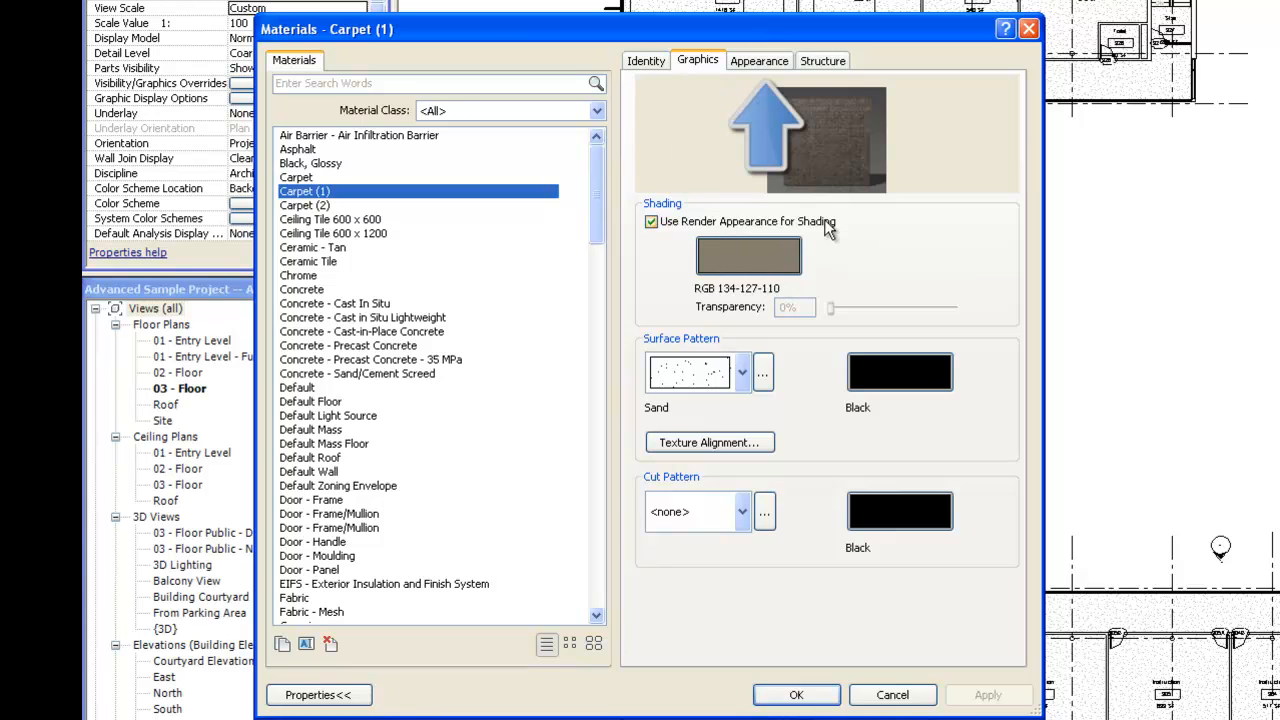
{"action": "left_click", "coordinate": [772, 62]}
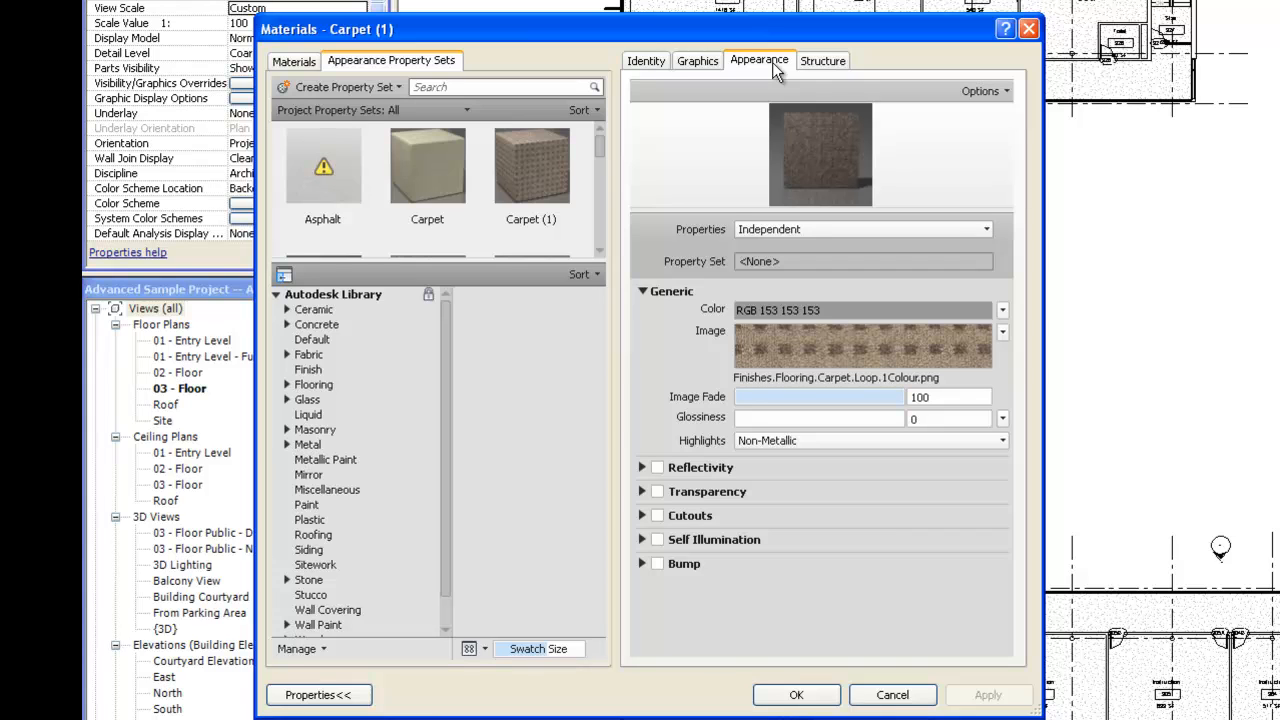
{"action": "left_click", "coordinate": [704, 59]}
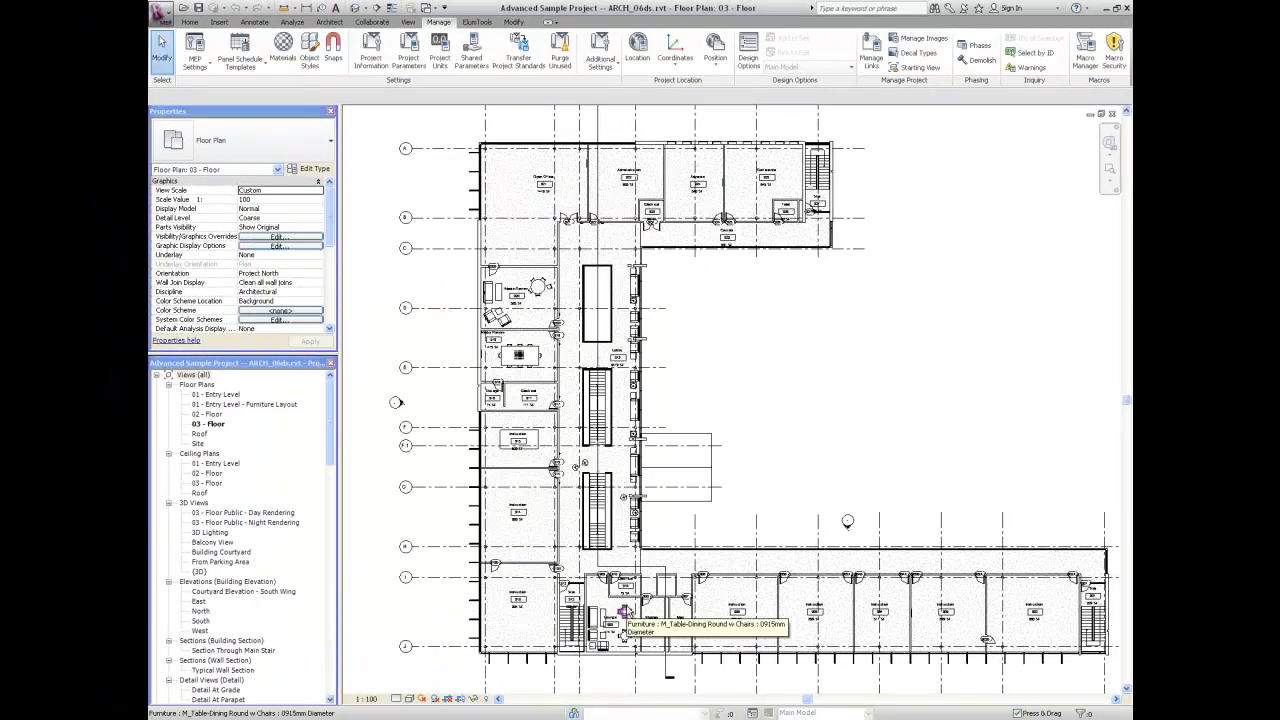
Step: Open the ElumTools material mapping for the project and select the Carpet (1) material
{"action": "left_click", "coordinate": [477, 22]}
{"action": "left_click", "coordinate": [262, 56]}
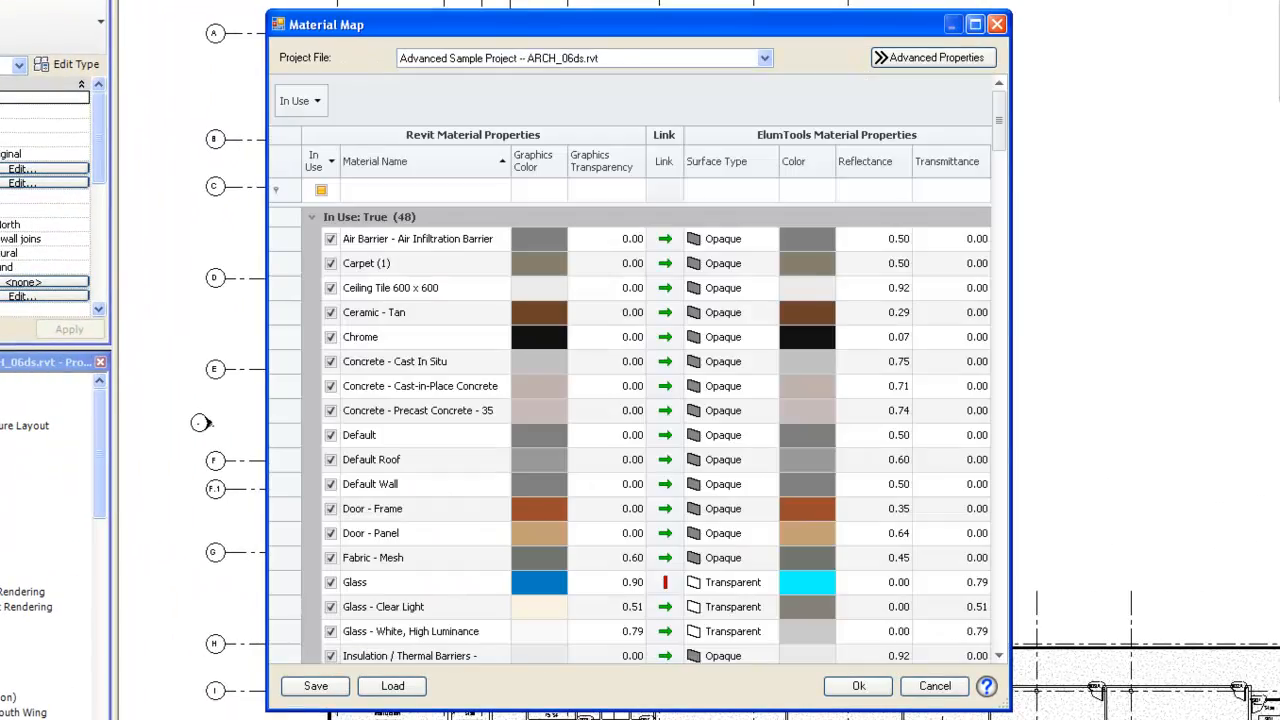
{"action": "left_click", "coordinate": [354, 268]}
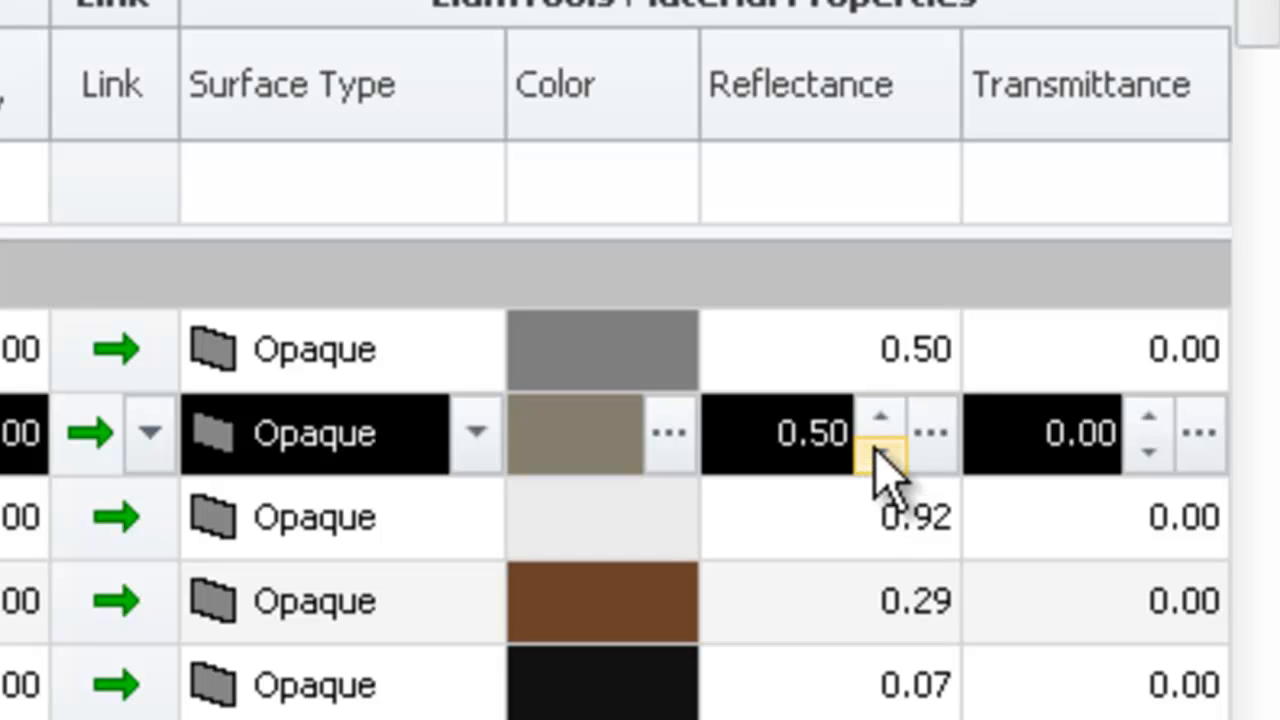
Step: Raise the Carpet (1) reflectance by a few hundredths in the material map, and bring it back to 0.50
{"action": "left_click", "coordinate": [880, 418]}
{"action": "left_click", "coordinate": [880, 418]}
{"action": "left_click", "coordinate": [880, 418]}
{"action": "left_click", "coordinate": [880, 420]}
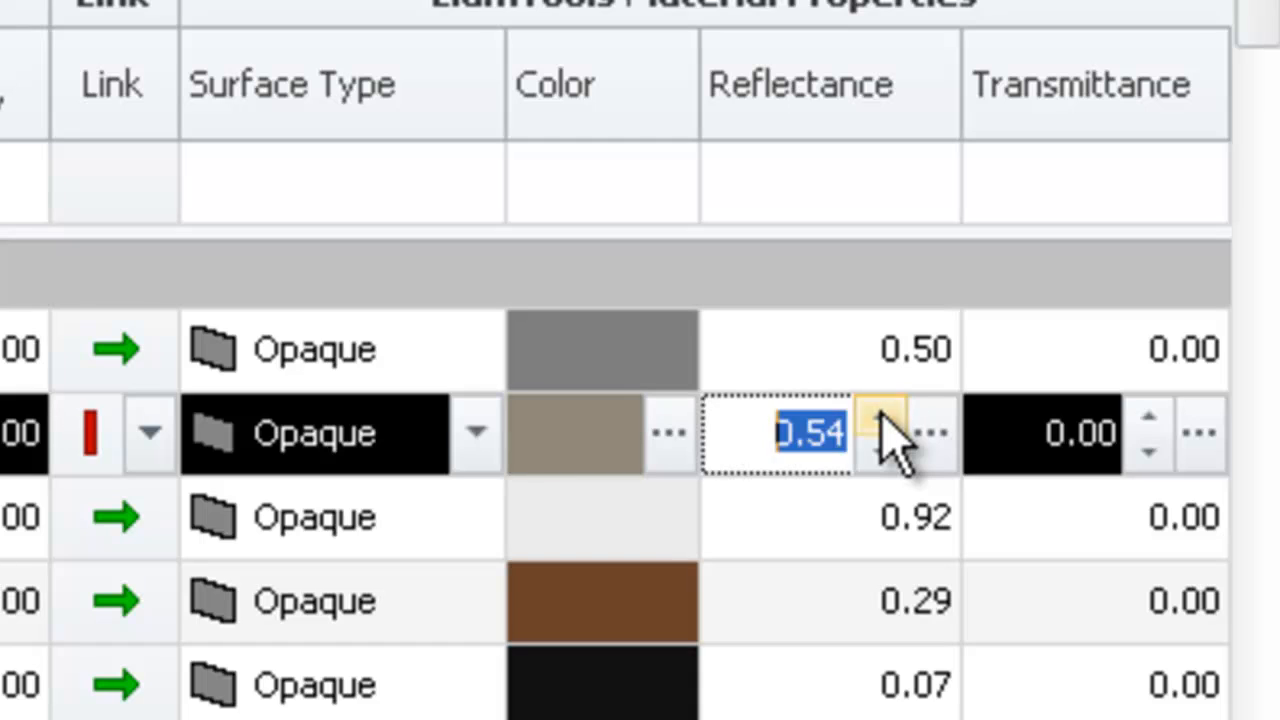
{"action": "left_click", "coordinate": [880, 420]}
{"action": "left_click", "coordinate": [880, 420]}
{"action": "left_click", "coordinate": [880, 452]}
{"action": "left_click", "coordinate": [880, 452]}
{"action": "left_click", "coordinate": [881, 460]}
{"action": "left_click", "coordinate": [881, 460]}
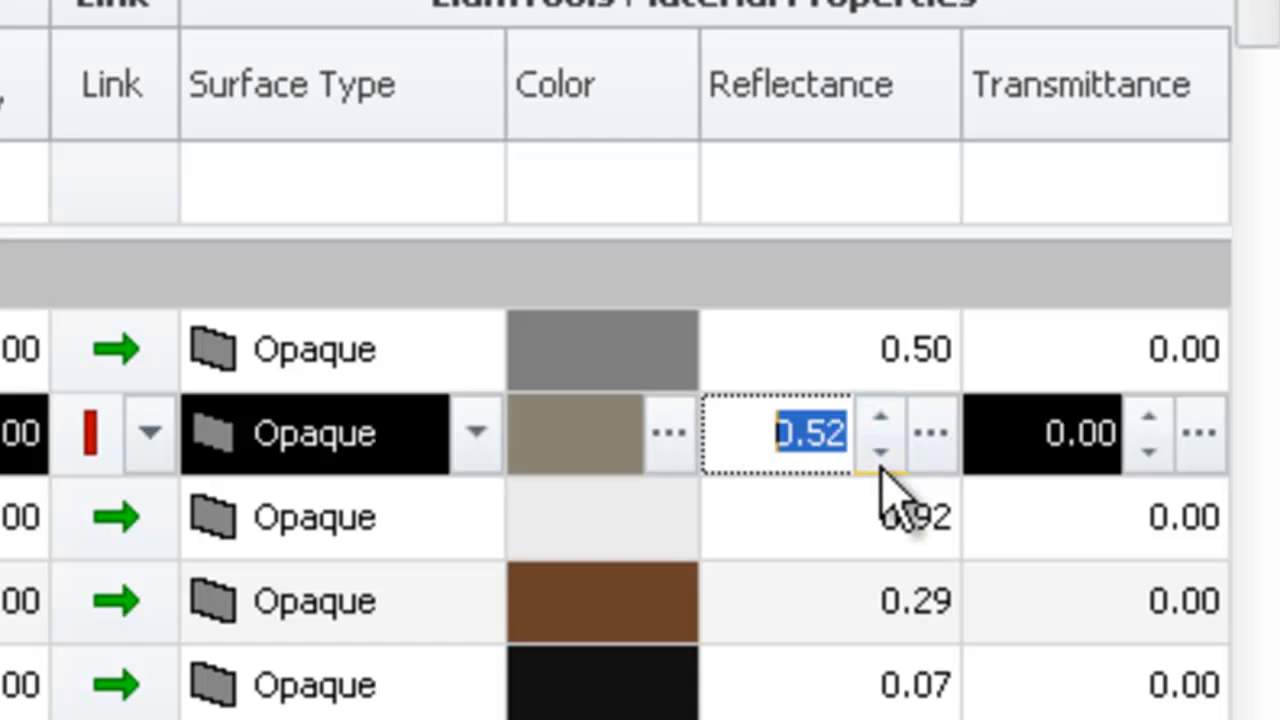
{"action": "left_click", "coordinate": [881, 460]}
{"action": "left_click", "coordinate": [881, 460]}
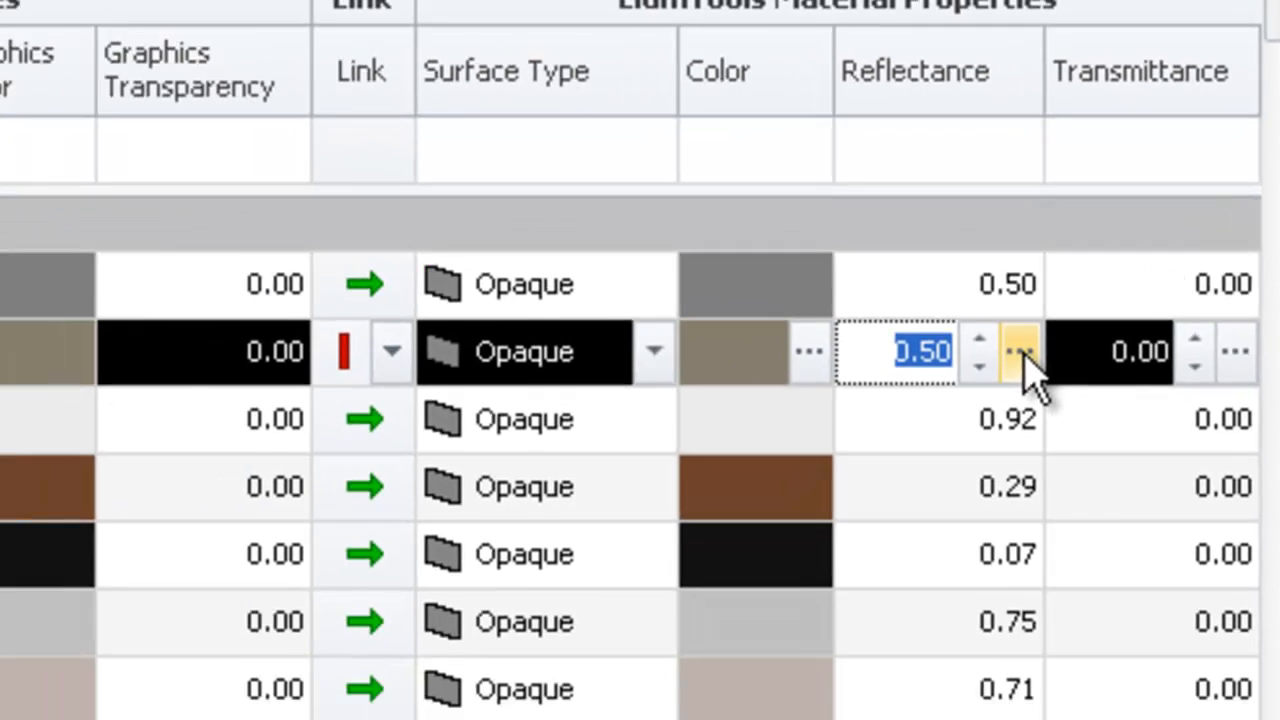
Step: Open the color and reflectance editor for Carpet (1) and raise its reflectance to 0.58
{"action": "left_click", "coordinate": [940, 434]}
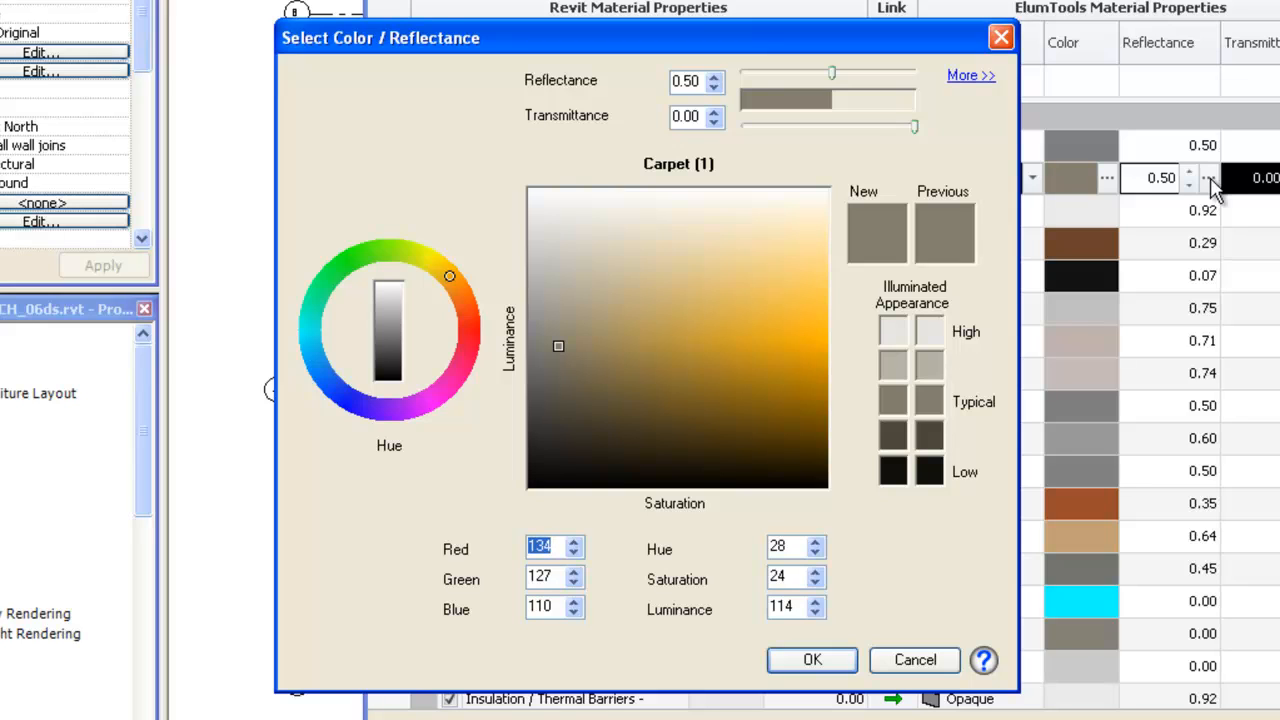
{"action": "left_click", "coordinate": [714, 77]}
{"action": "left_click", "coordinate": [714, 77]}
{"action": "left_click", "coordinate": [714, 77]}
{"action": "left_click", "coordinate": [714, 77]}
{"action": "left_click", "coordinate": [714, 77]}
{"action": "left_click", "coordinate": [714, 77]}
{"action": "left_click", "coordinate": [714, 77]}
{"action": "left_click", "coordinate": [714, 77]}
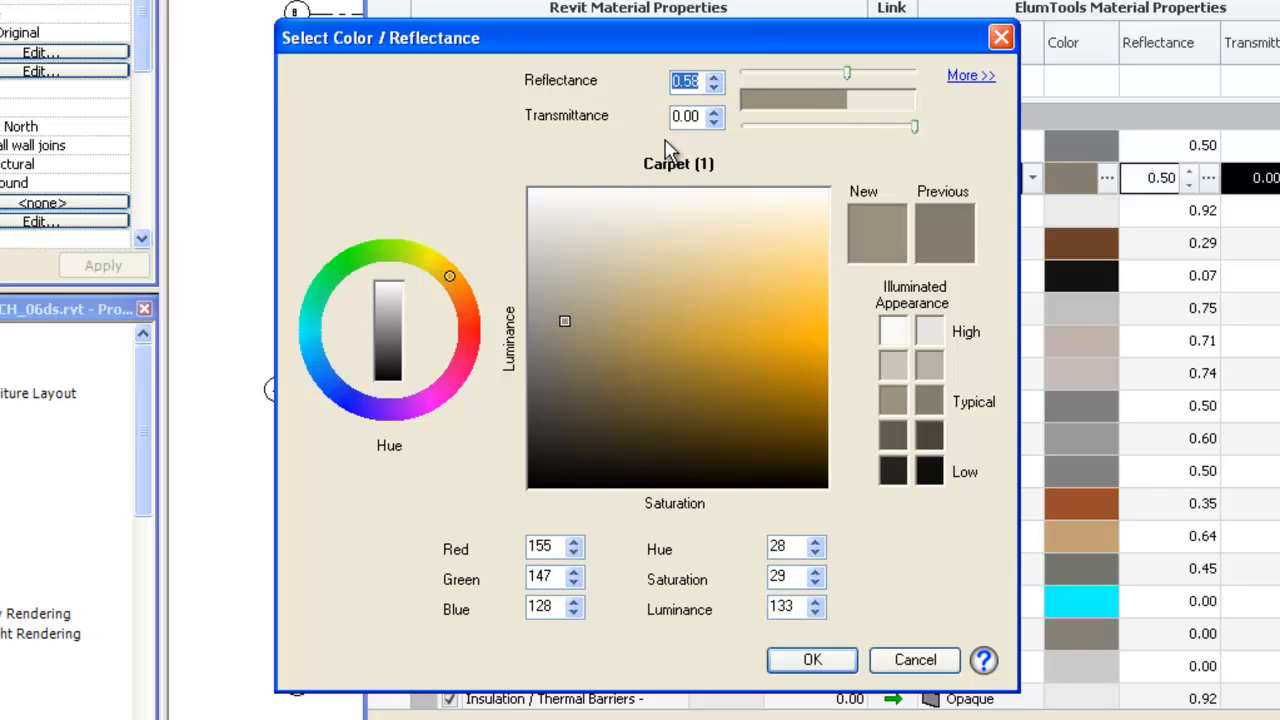
Step: Change Carpet (1) to an olive color with hue 40, RGB 145, 145, 94 and reflectance 0.55, keeping its link at None
{"action": "left_click_drag", "start_coordinate": [414, 257], "coordinate": [429, 262]}
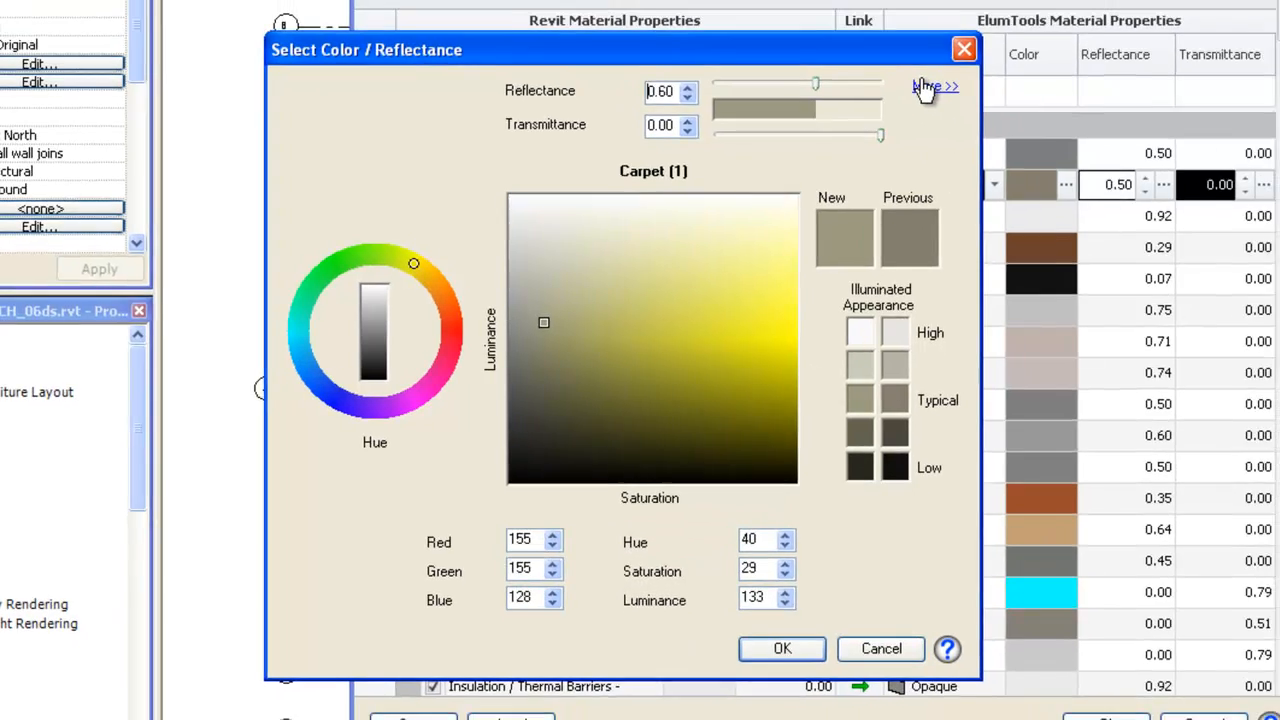
{"action": "left_click", "coordinate": [925, 88]}
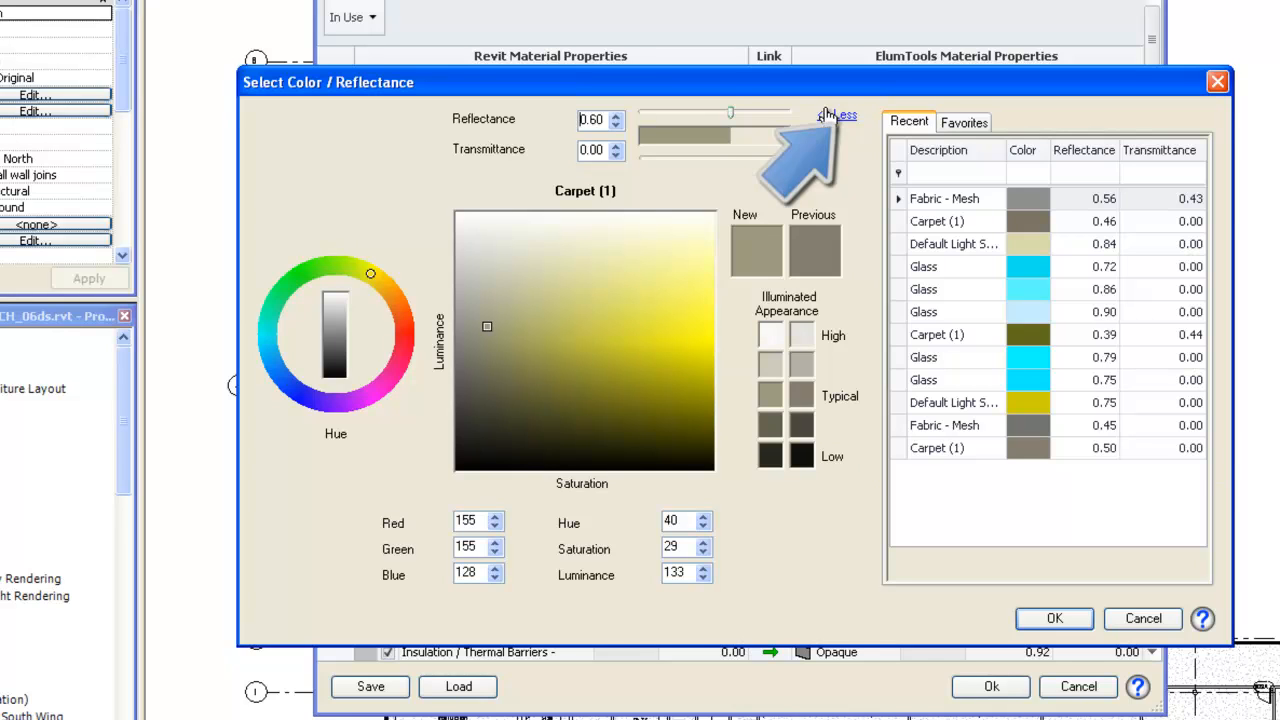
{"action": "left_click", "coordinate": [828, 117]}
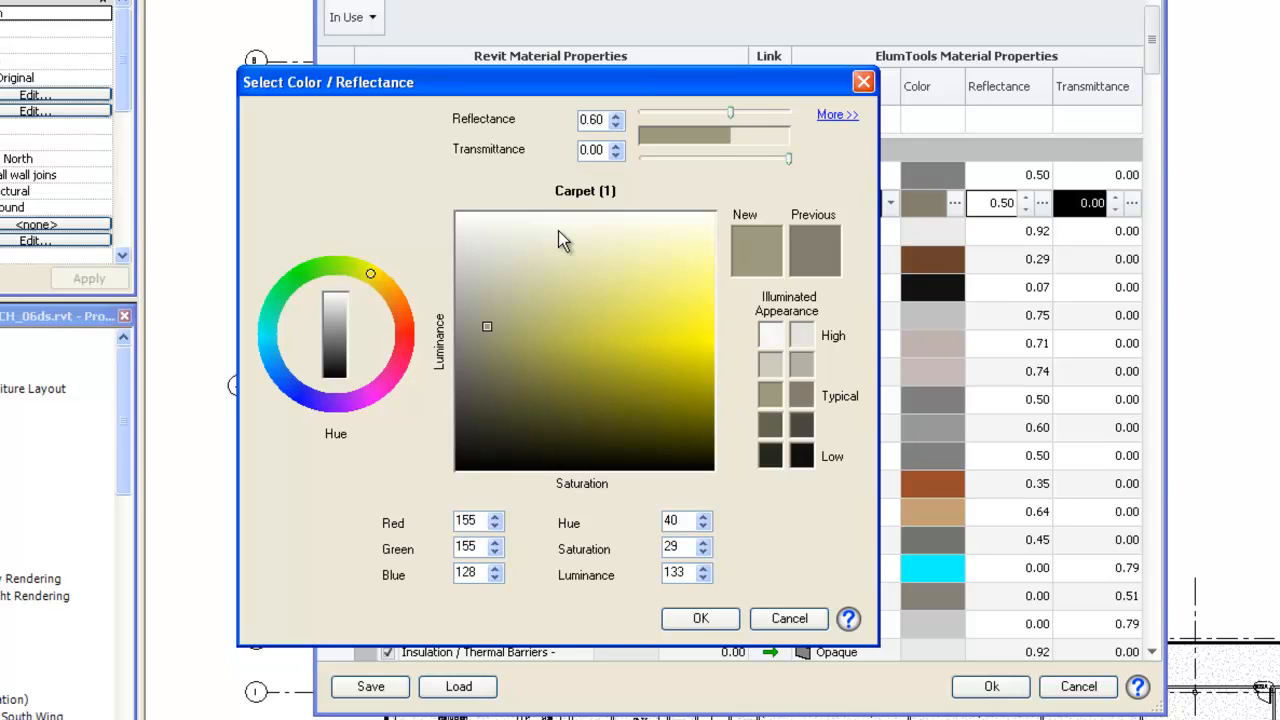
{"action": "mouse_move", "coordinate": [558, 231]}
{"action": "left_mouse_down"}
{"action": "mouse_move", "coordinate": [546, 249]}
{"action": "mouse_move", "coordinate": [551, 320]}
{"action": "mouse_move", "coordinate": [607, 309]}
{"action": "mouse_move", "coordinate": [584, 278]}
{"action": "mouse_move", "coordinate": [514, 258]}
{"action": "mouse_move", "coordinate": [512, 360]}
{"action": "left_mouse_up"}
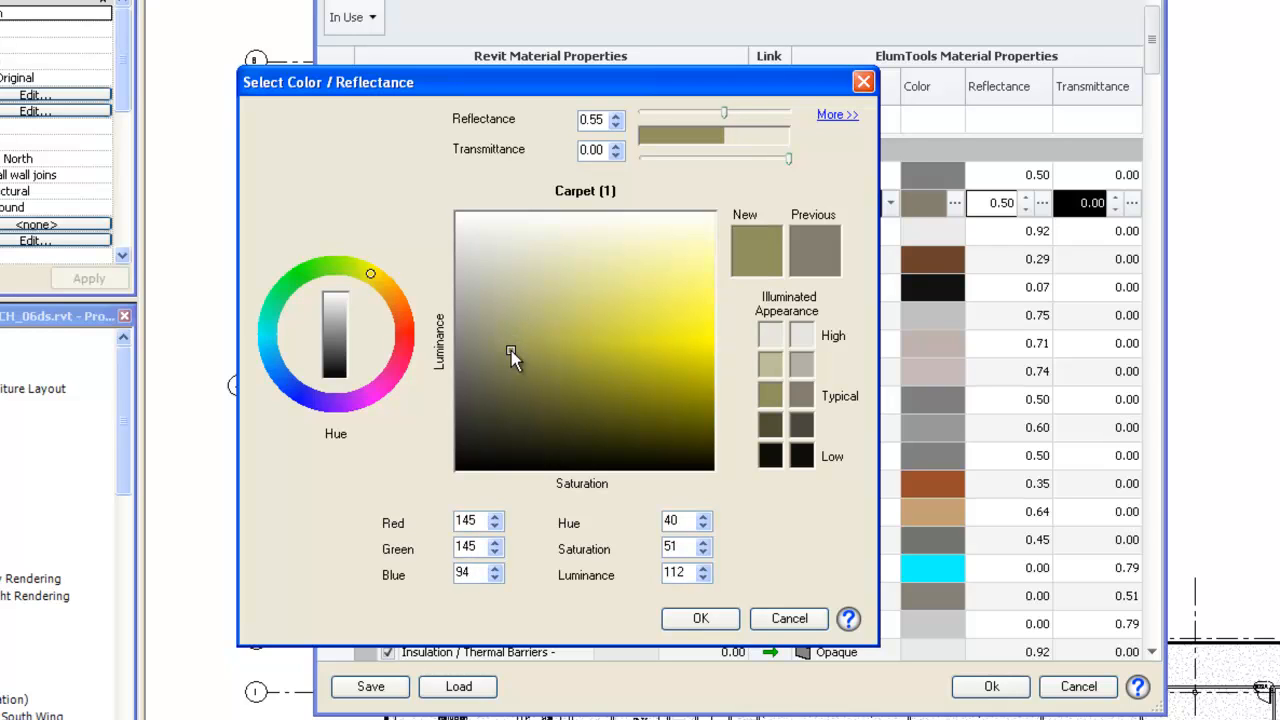
{"action": "left_click", "coordinate": [720, 617]}
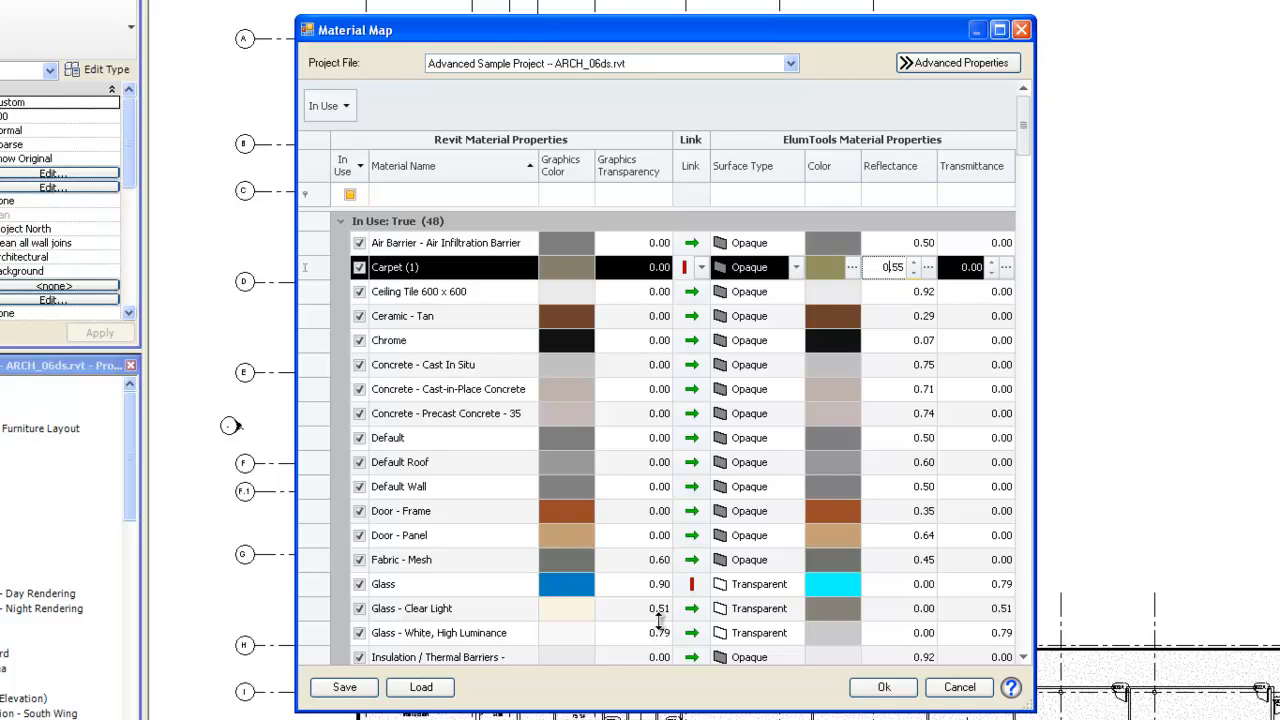
{"action": "left_click", "coordinate": [700, 268]}
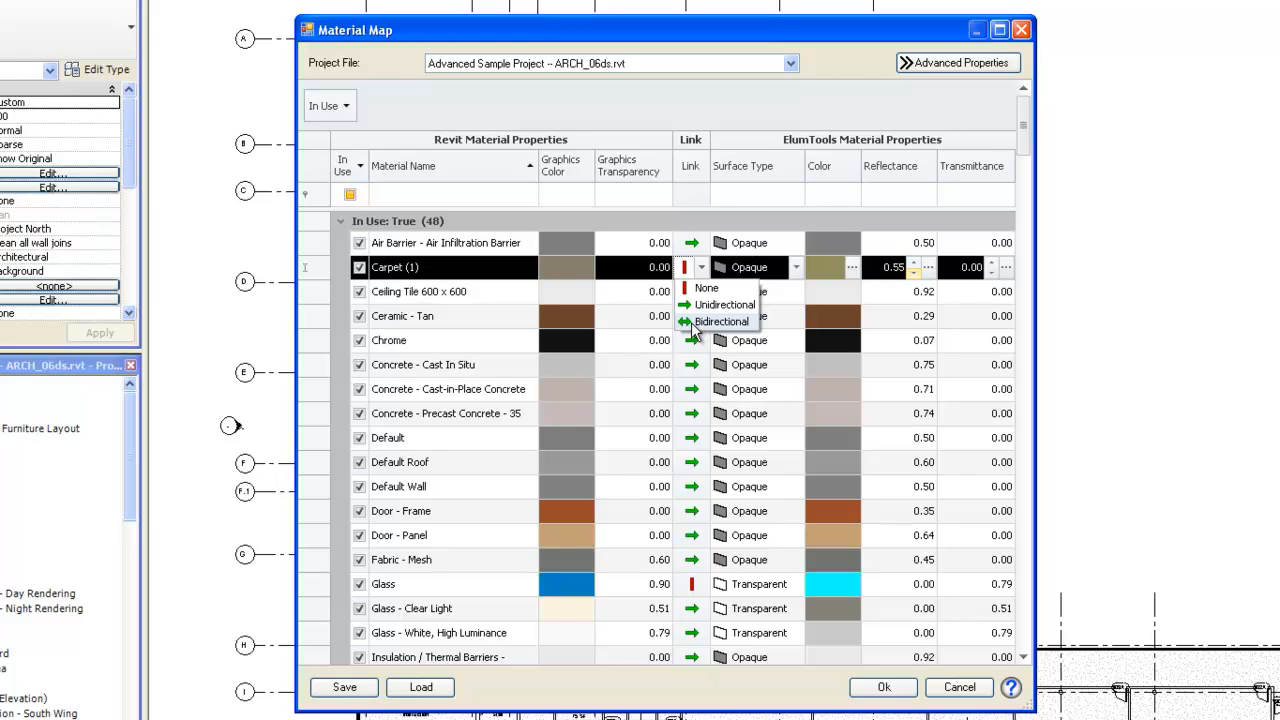
{"action": "left_click", "coordinate": [730, 288]}
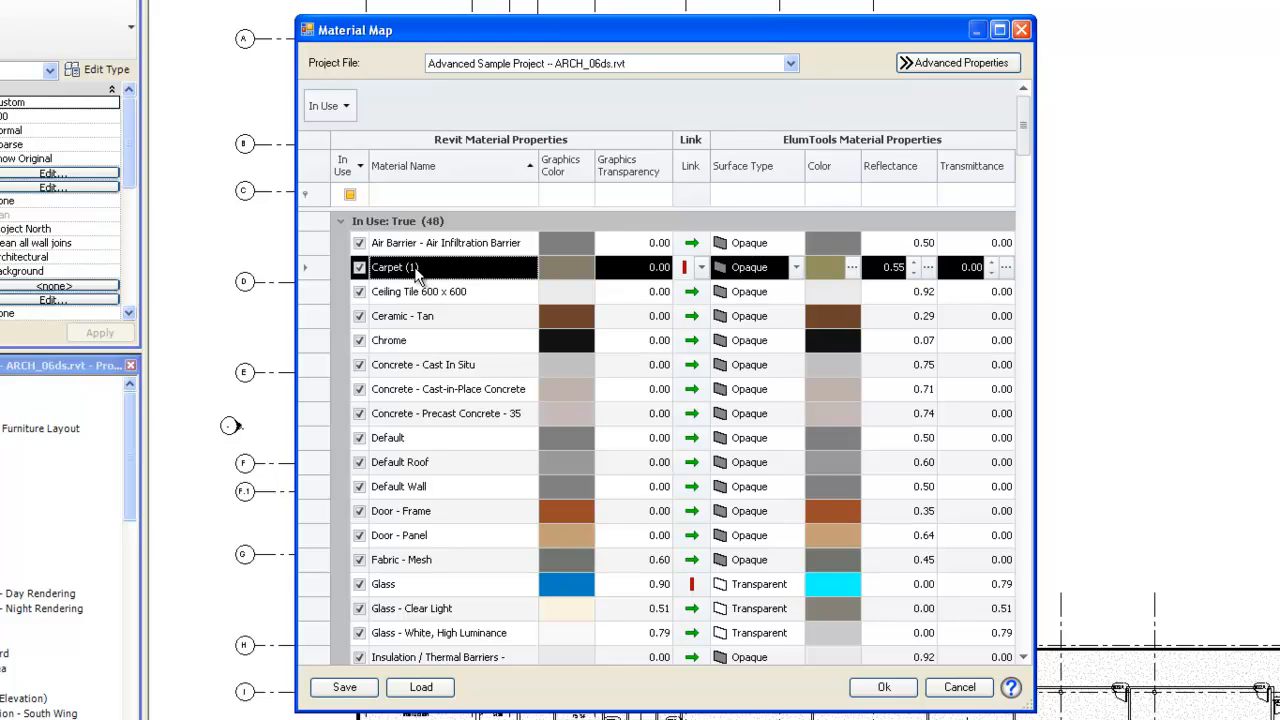
Step: Make the Fabric - Mesh material translucent with a reflectance of 0.53 and a transmittance of 0.46
{"action": "left_click", "coordinate": [400, 560]}
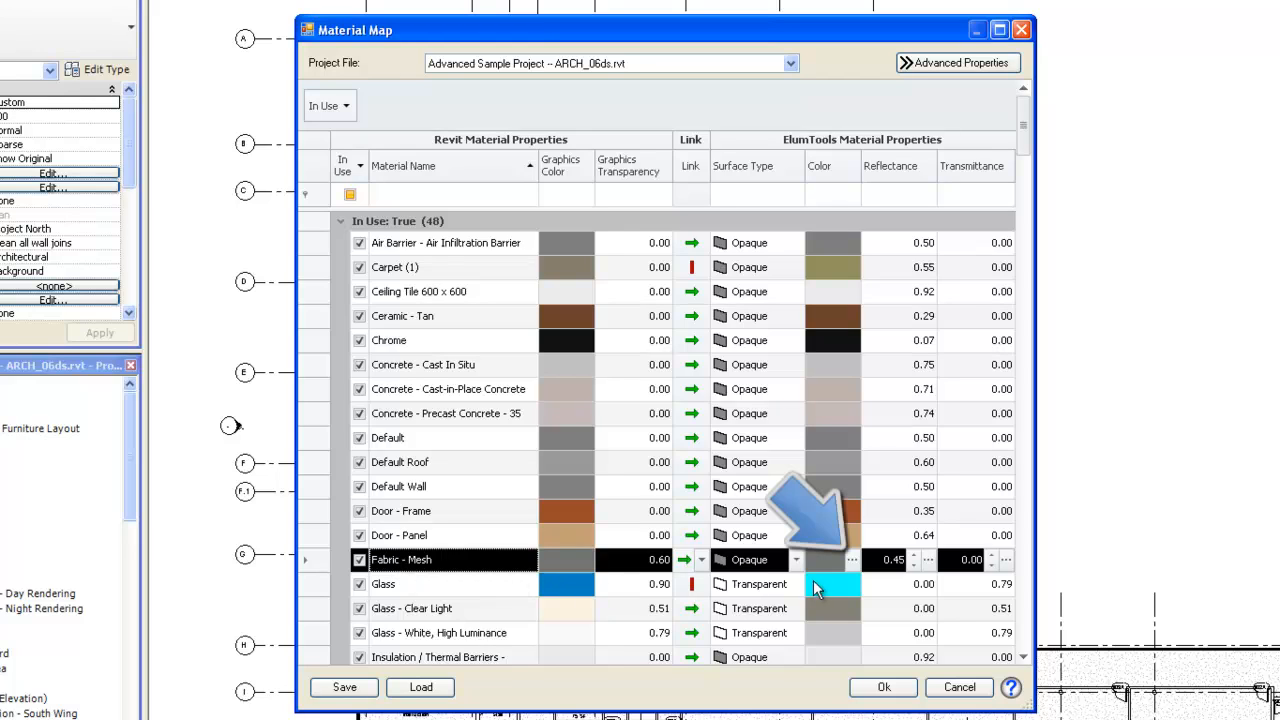
{"action": "left_click", "coordinate": [852, 561]}
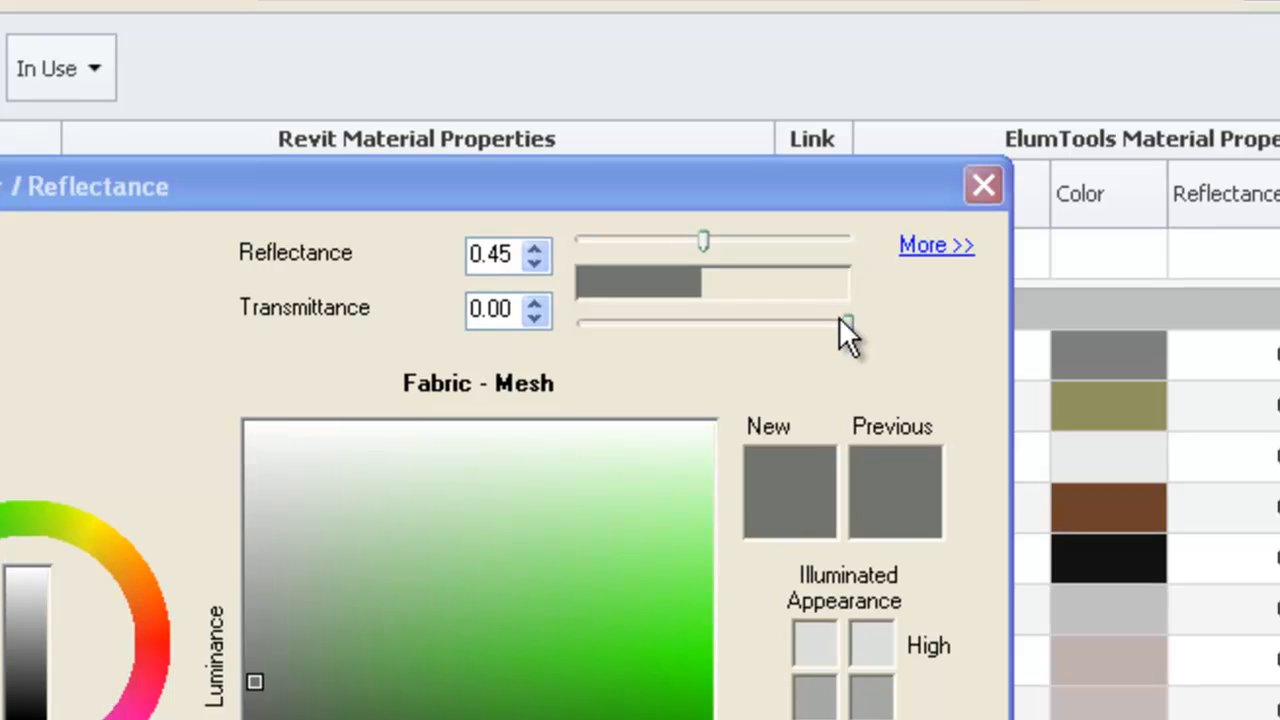
{"action": "left_click_drag", "start_coordinate": [849, 321], "coordinate": [704, 321]}
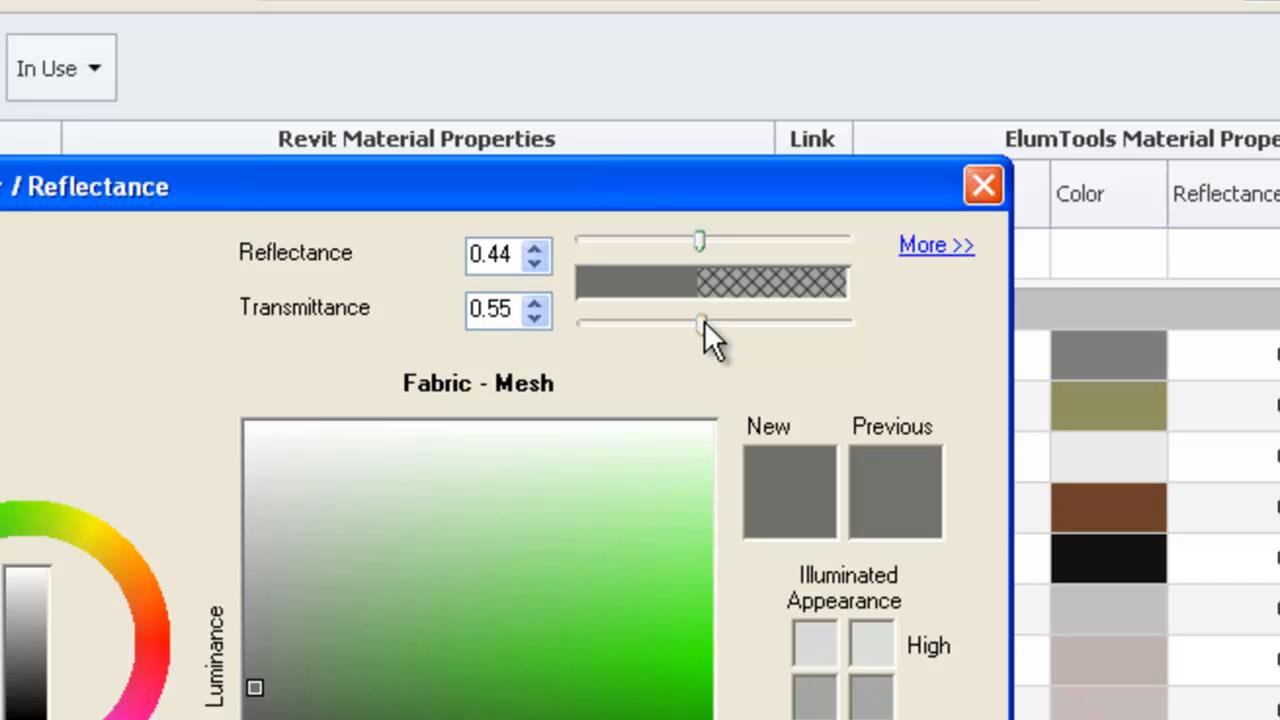
{"action": "mouse_move", "coordinate": [699, 242]}
{"action": "left_mouse_down"}
{"action": "mouse_move", "coordinate": [680, 242]}
{"action": "mouse_move", "coordinate": [721, 242]}
{"action": "left_mouse_up"}
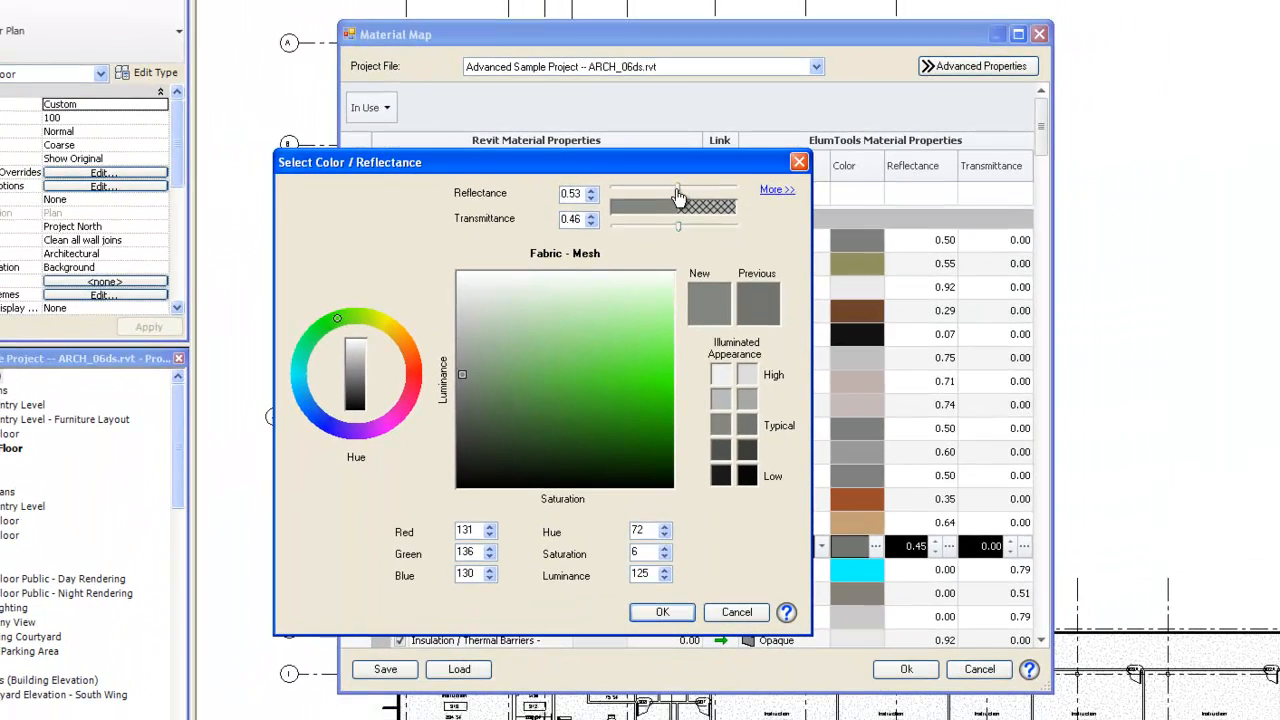
{"action": "left_click", "coordinate": [650, 614]}
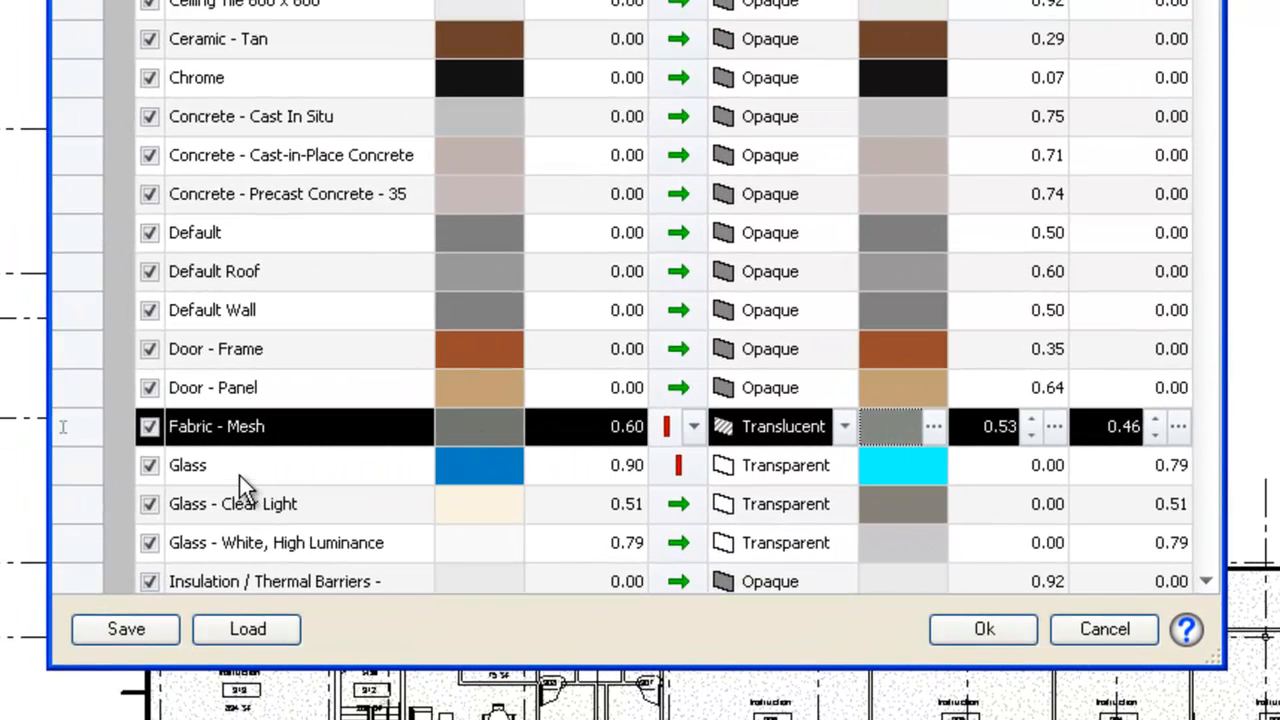
Step: Change the Glass material to a neutral gray of RGB 173, 173, 173 with a transmittance of 0.68
{"action": "left_click", "coordinate": [243, 468]}
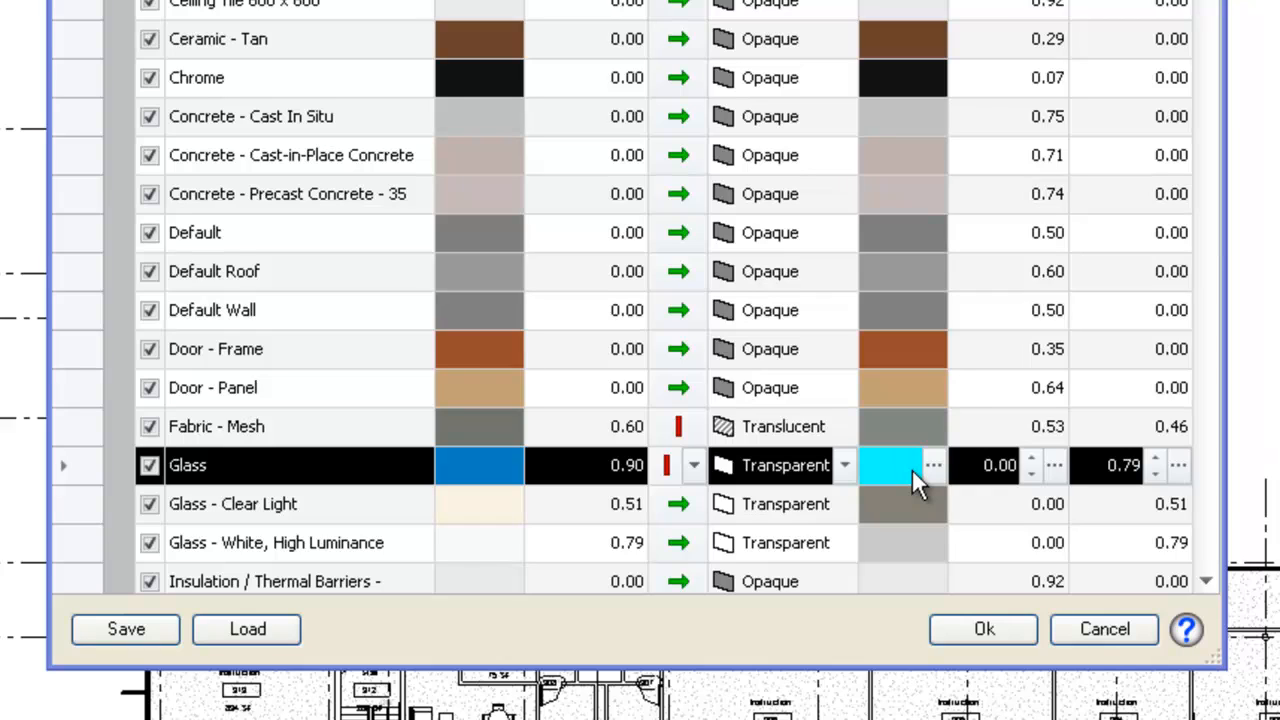
{"action": "left_click", "coordinate": [1181, 465]}
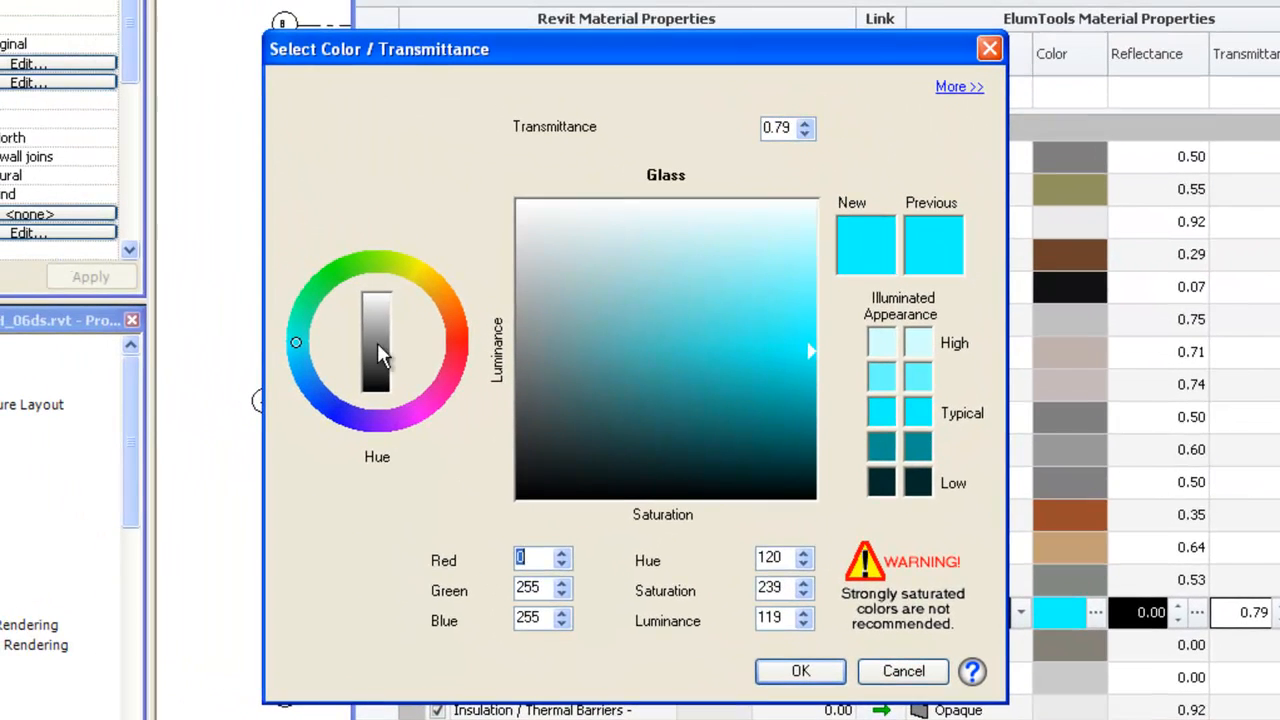
{"action": "left_click", "coordinate": [190, 188]}
{"action": "left_click_drag", "start_coordinate": [377, 312], "coordinate": [377, 313]}
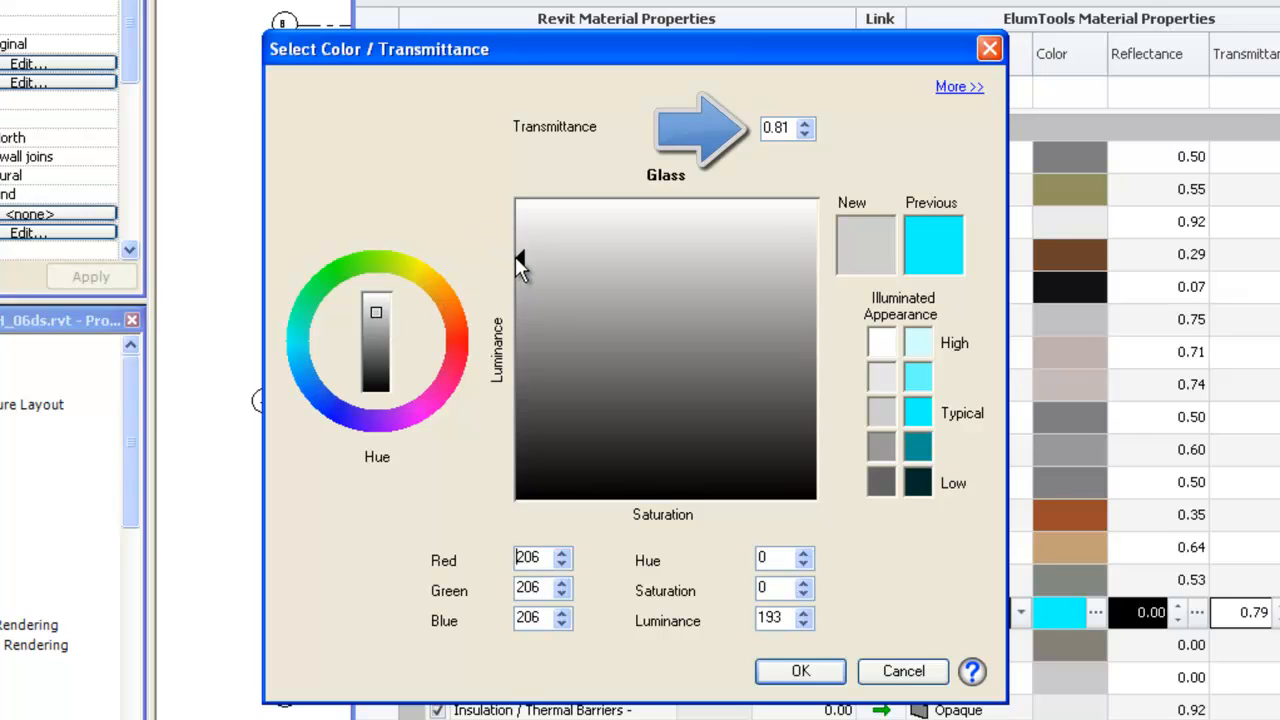
{"action": "left_click_drag", "start_coordinate": [520, 258], "coordinate": [520, 298]}
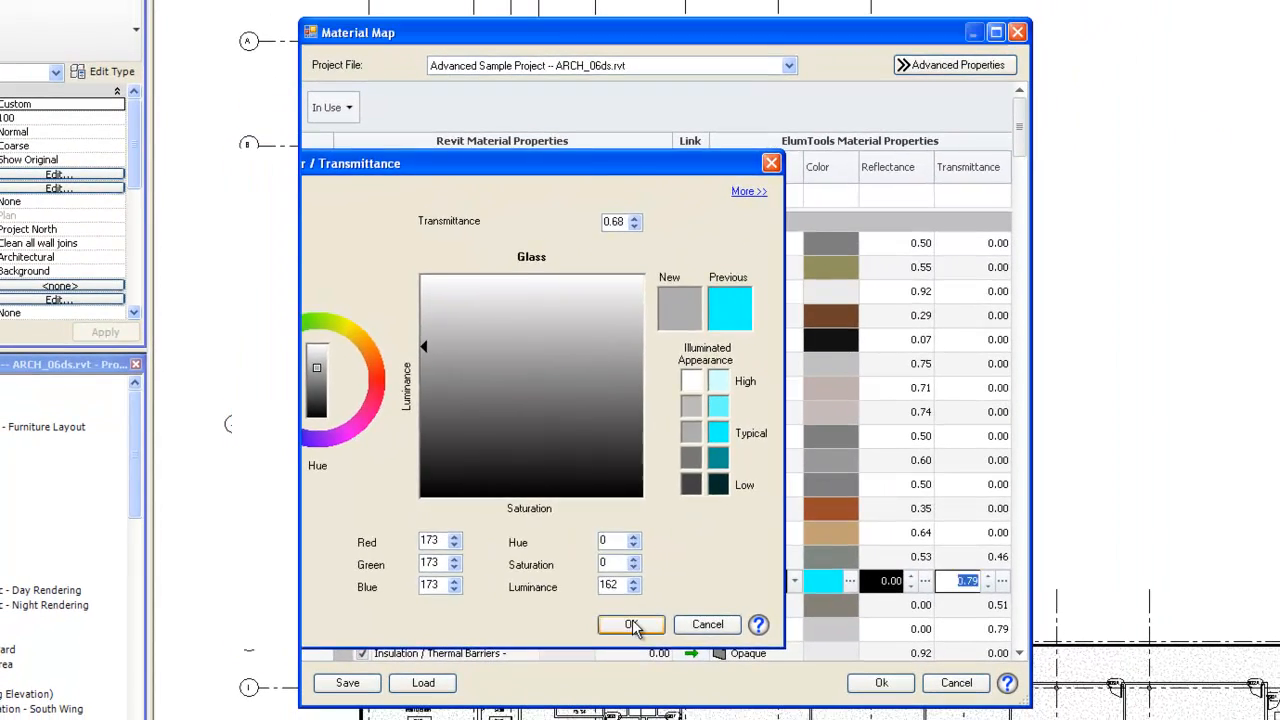
{"action": "left_click", "coordinate": [630, 625]}
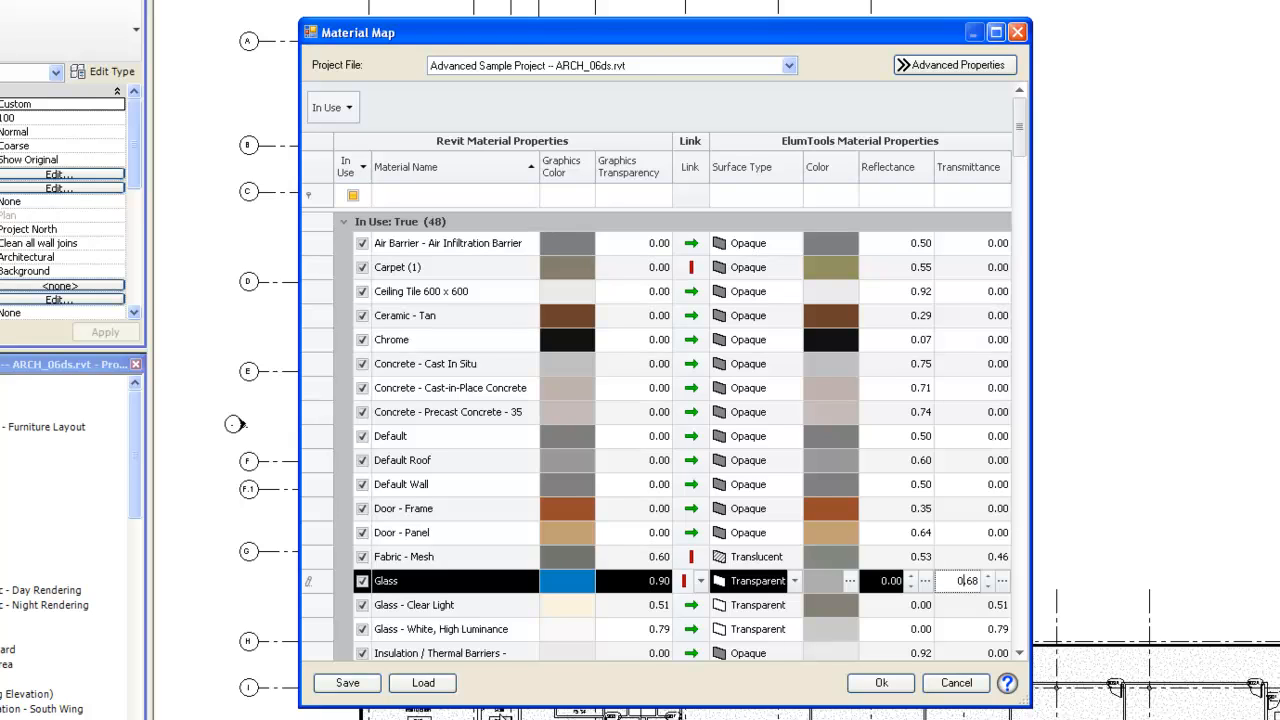
Step: Save the material map in the IES folder under the file name MaterialMap1
{"action": "left_click", "coordinate": [347, 683]}
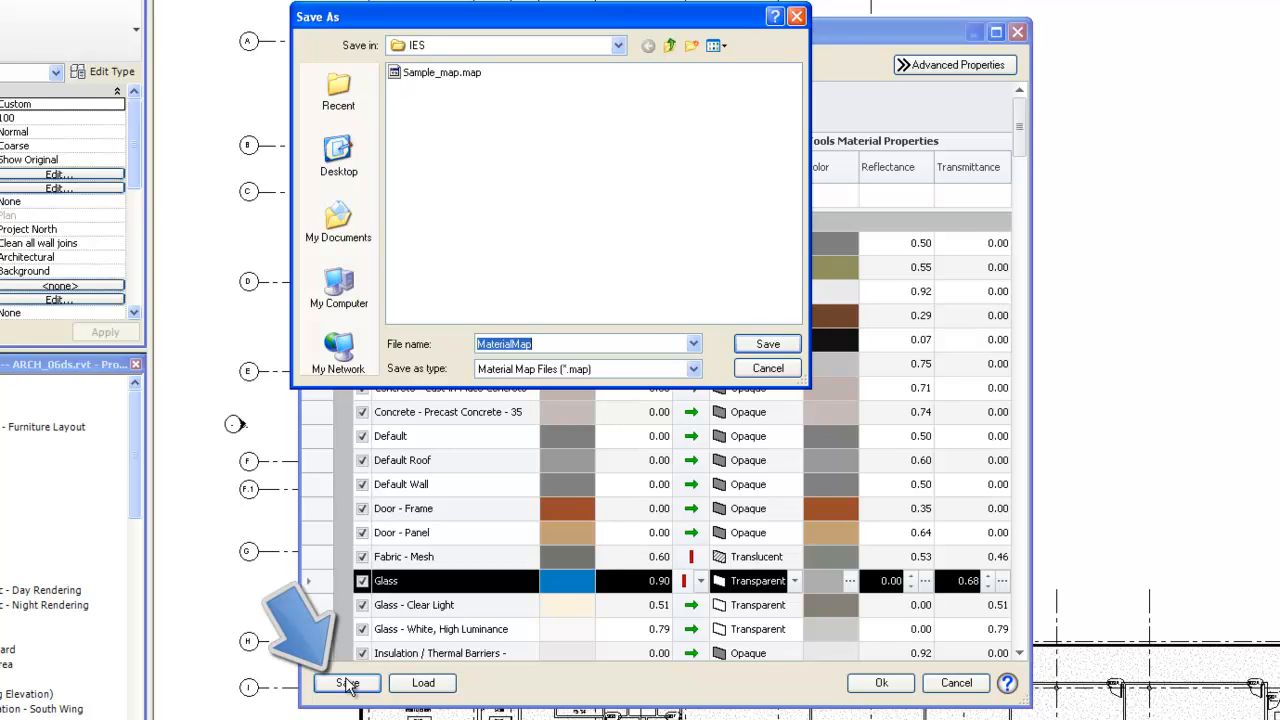
{"action": "left_click", "coordinate": [527, 343]}
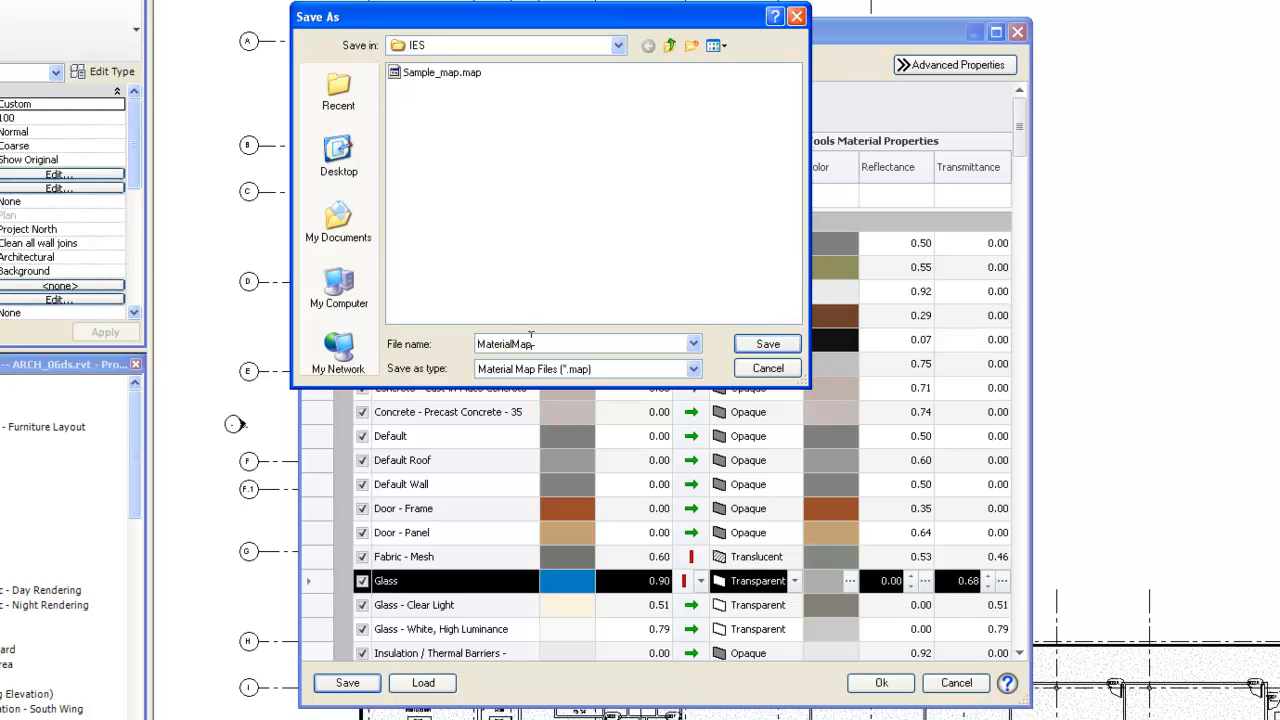
{"action": "type", "text": "1"}
{"action": "left_click", "coordinate": [762, 345]}
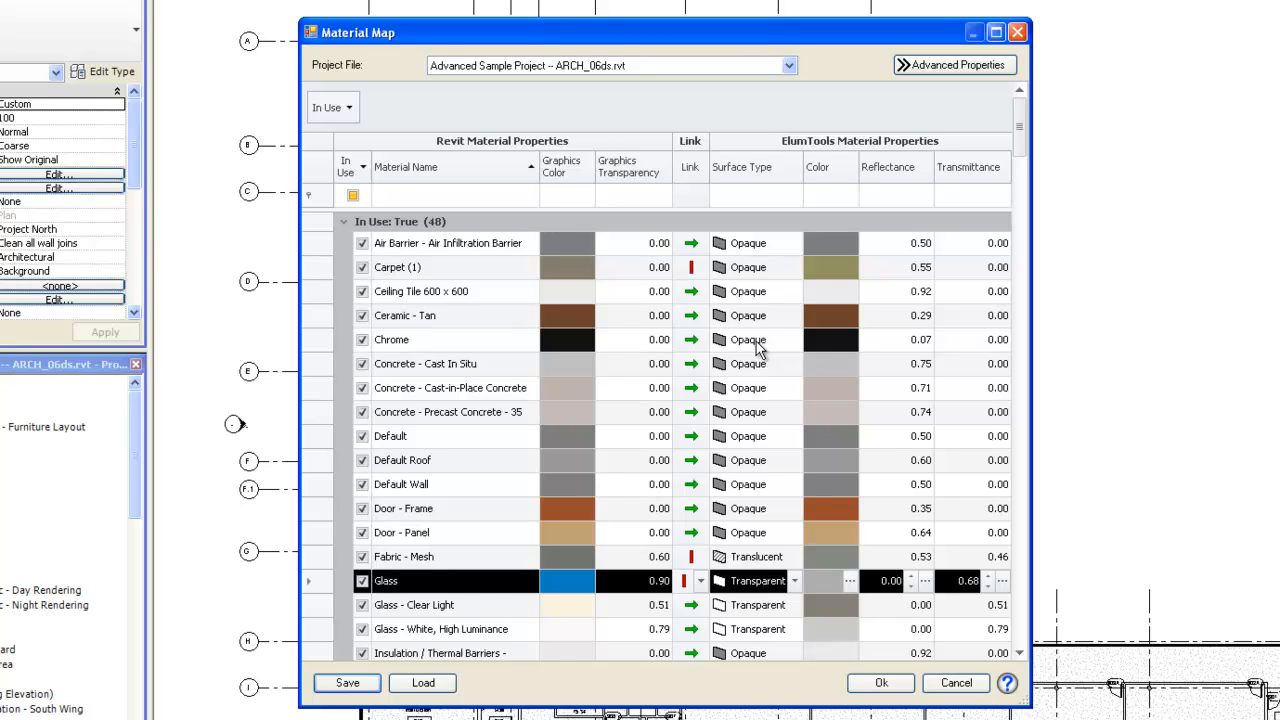
Step: Load the Sample_map.map material map file from the IES folder
{"action": "left_click", "coordinate": [424, 683]}
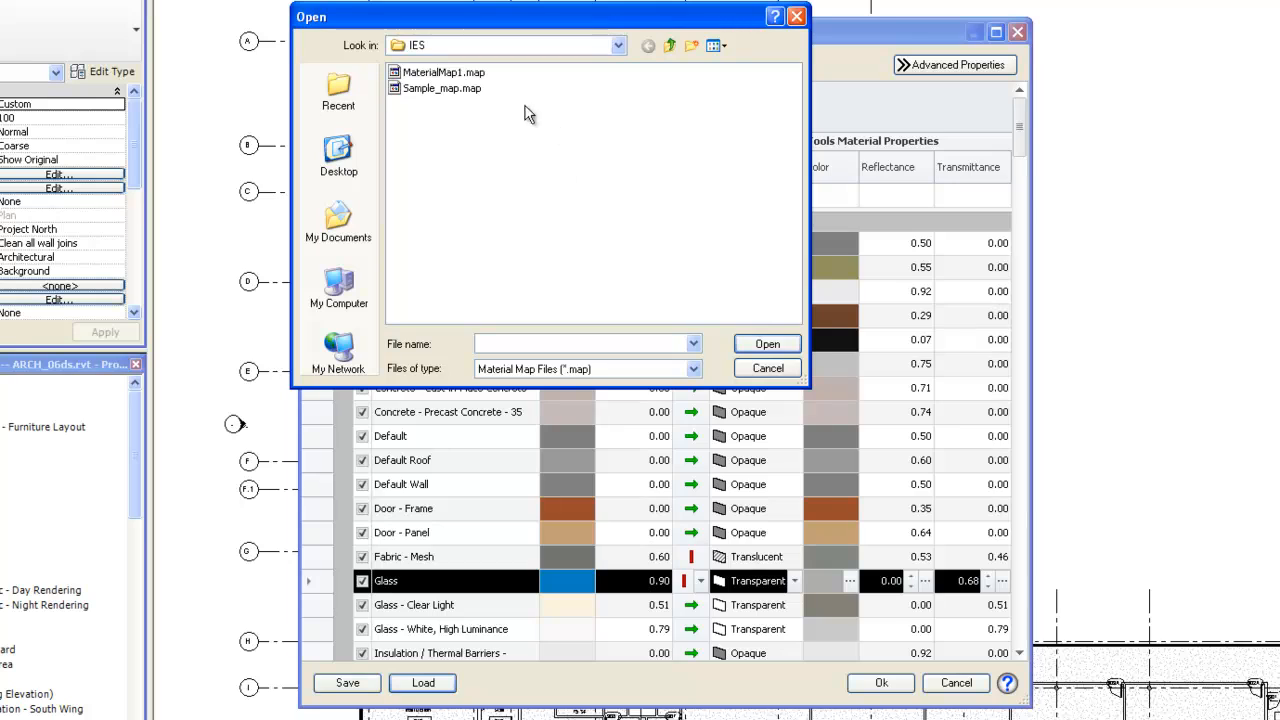
{"action": "left_click", "coordinate": [452, 89]}
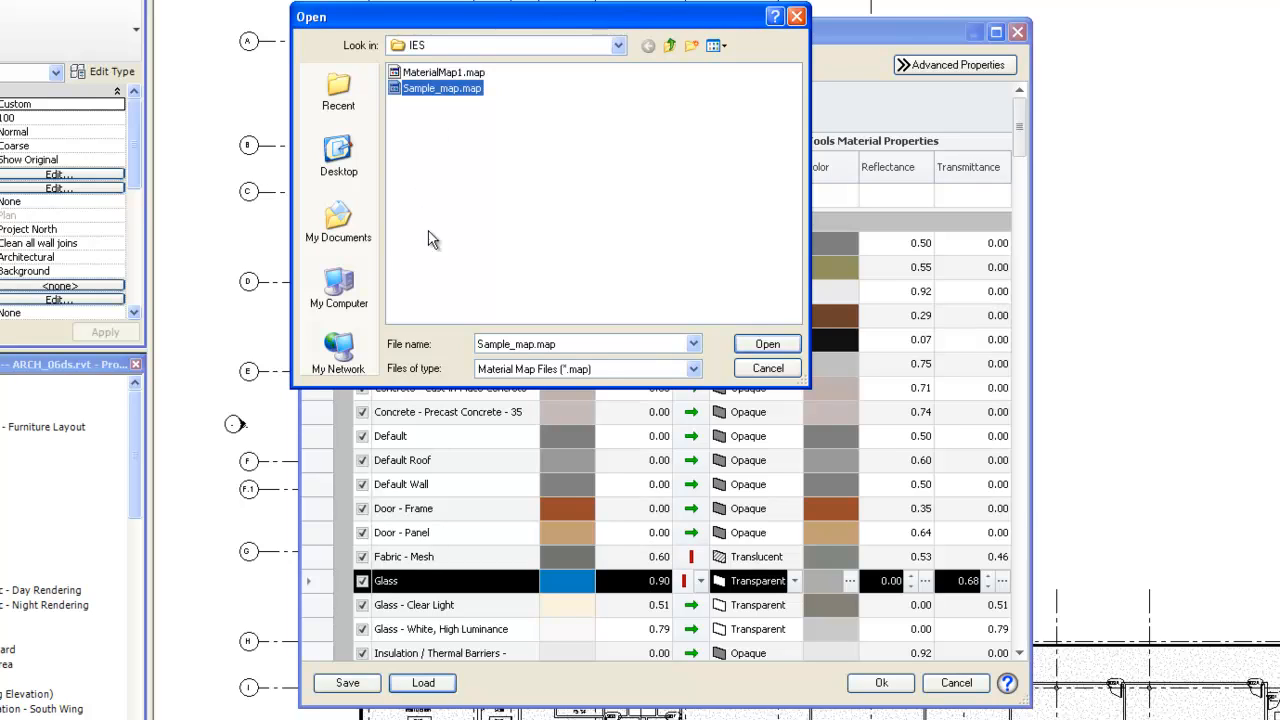
{"action": "left_click", "coordinate": [766, 344]}
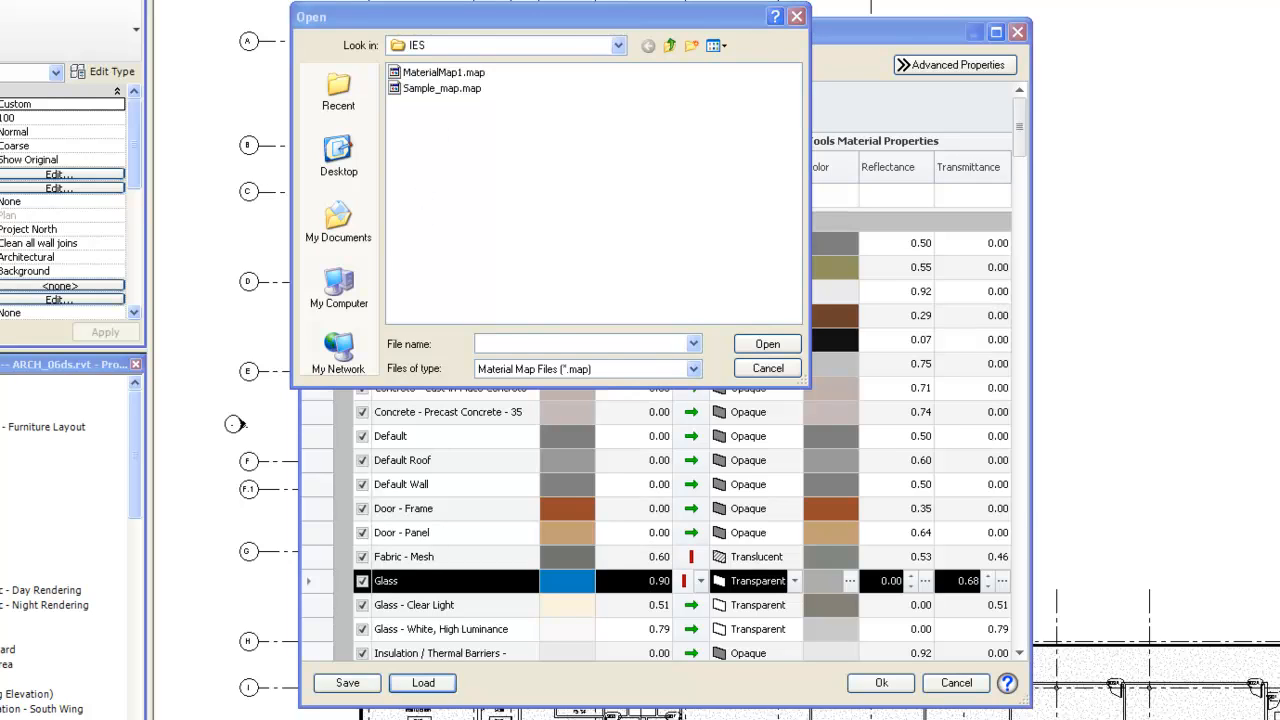